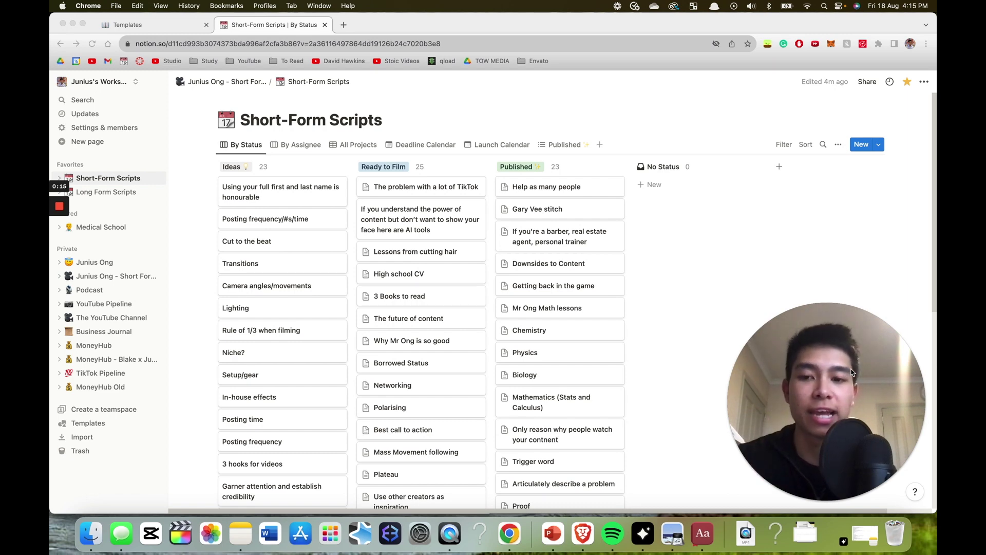
# Bring up the 'Short form content' note in Apple Notes, then minimize it to reveal the board
pyautogui.click(240, 533)
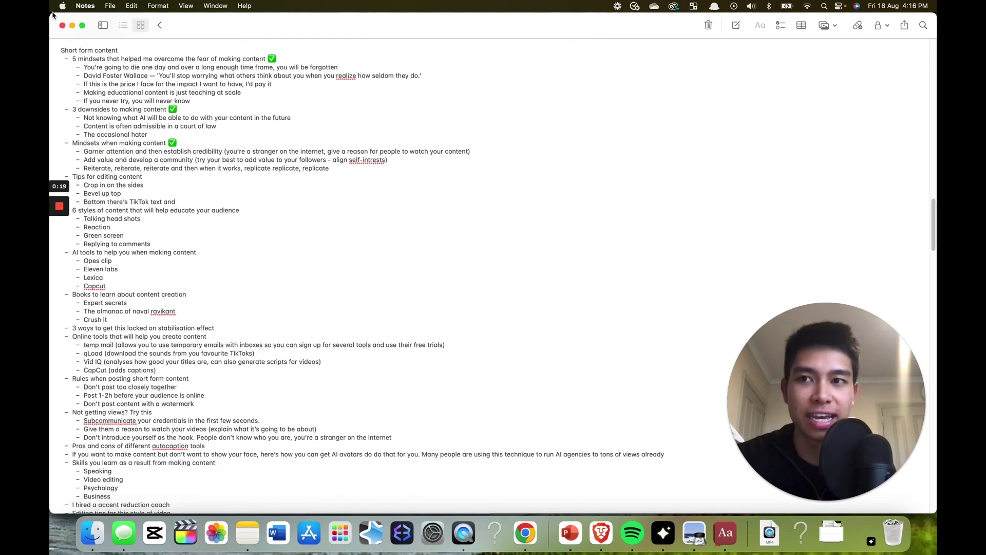
pyautogui.click(73, 25)
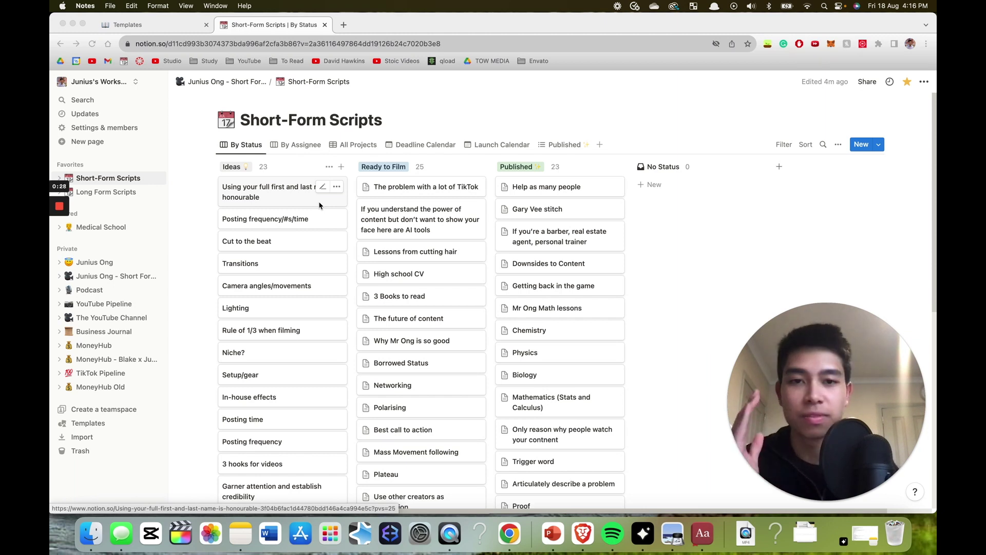
pyautogui.moveTo(288, 193)
pyautogui.mouseDown()
pyautogui.moveTo(406, 188)
pyautogui.moveTo(411, 218)
pyautogui.moveTo(503, 187)
pyautogui.moveTo(538, 198)
pyautogui.moveTo(302, 186)
pyautogui.mouseUp()
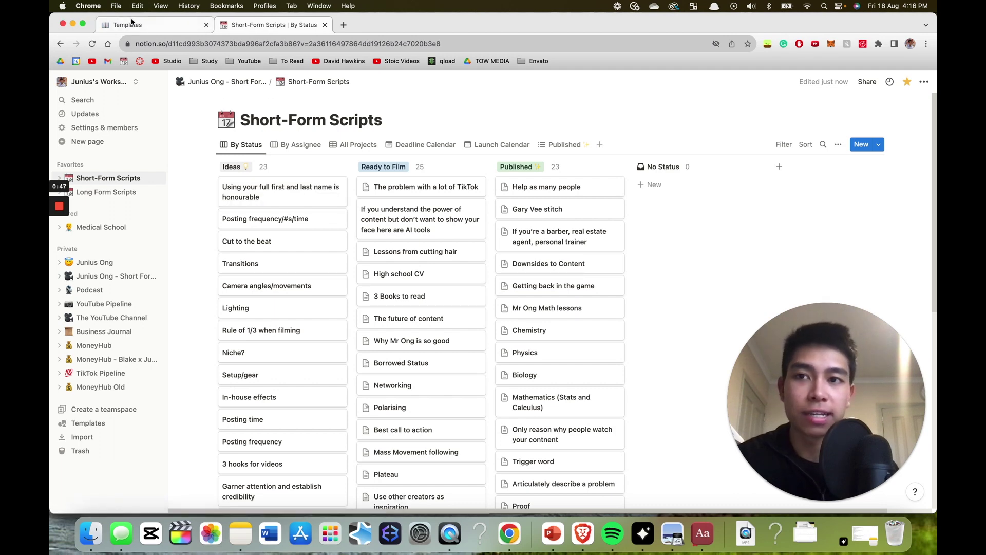
pyautogui.click(149, 24)
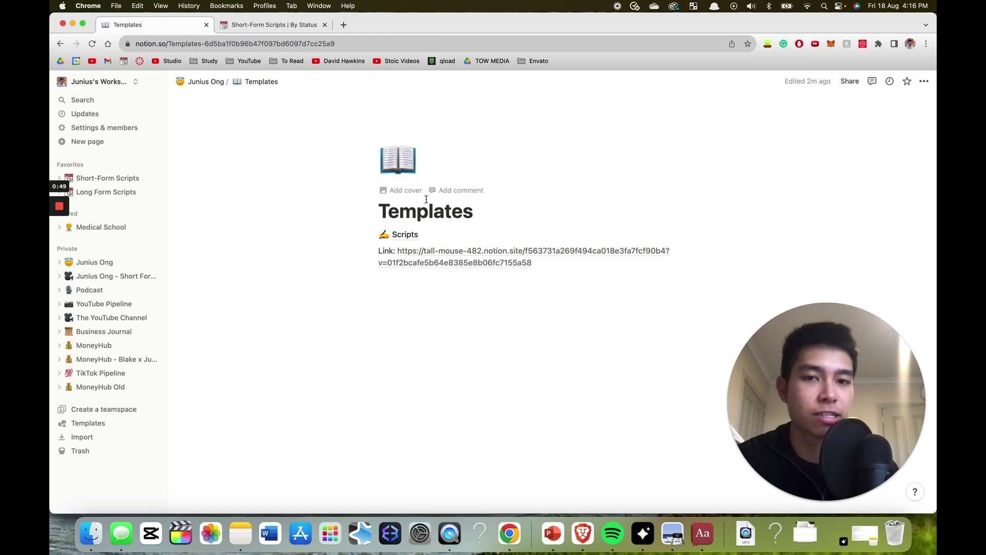
# View the Scripts template board, then go back to the Short-Form Scripts tab
pyautogui.click(405, 235)
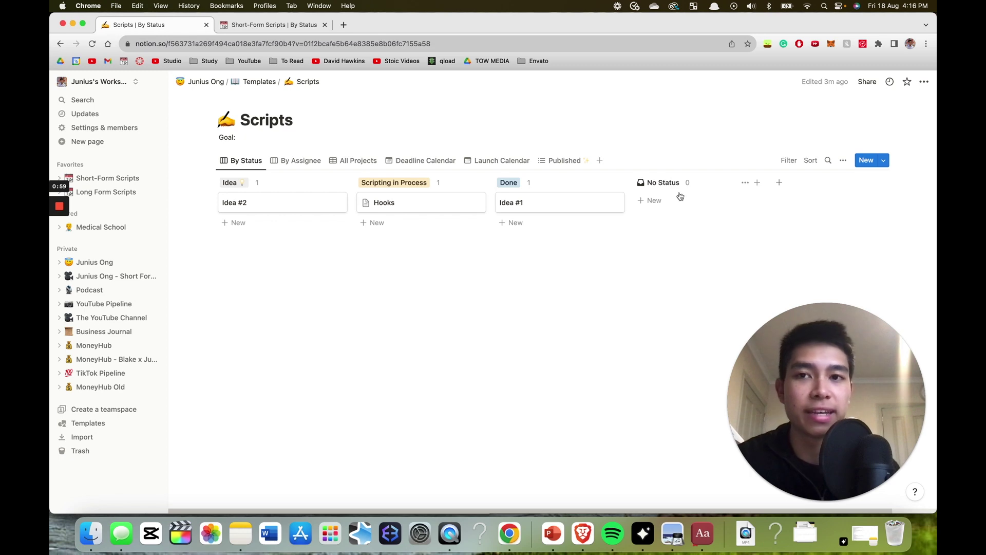
pyautogui.click(293, 27)
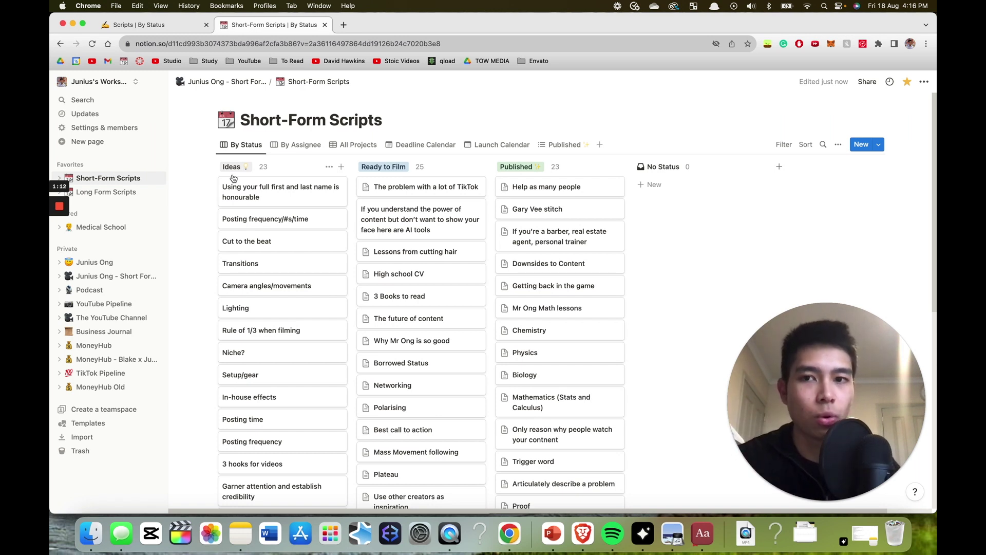
# Add a '3 viral hooks' card to the Ideas column, bringing its count to 24
pyautogui.click(341, 169)
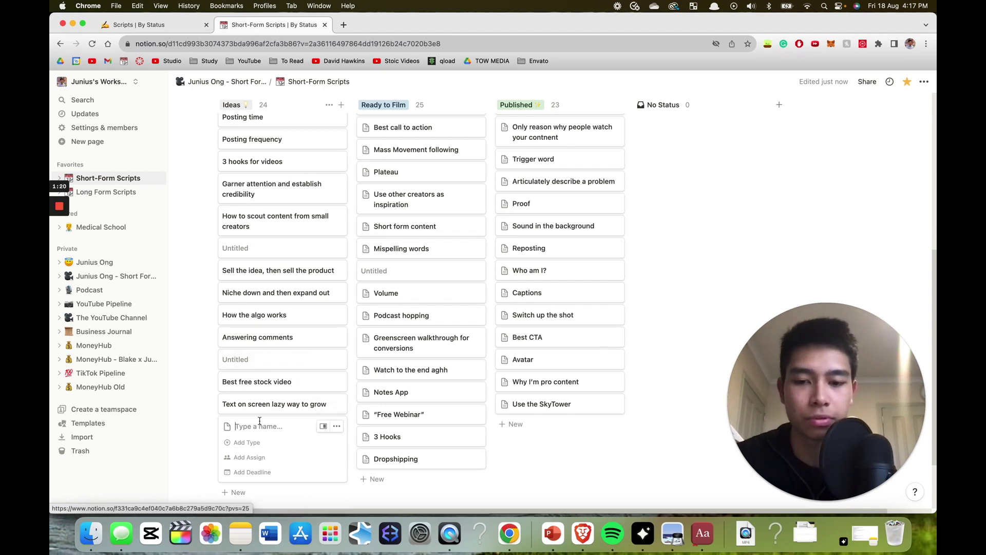
pyautogui.write('3 viral hooks')
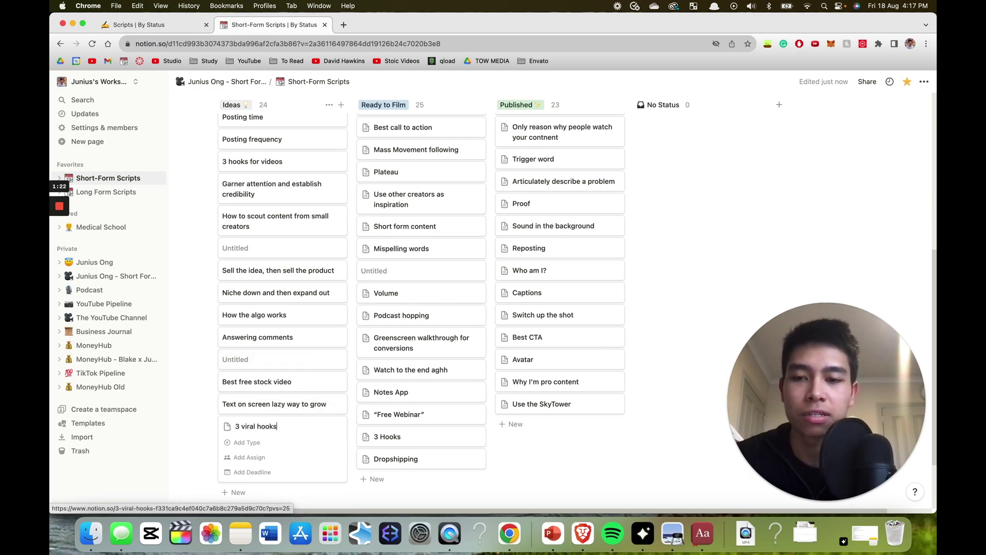
pyautogui.press('Return')
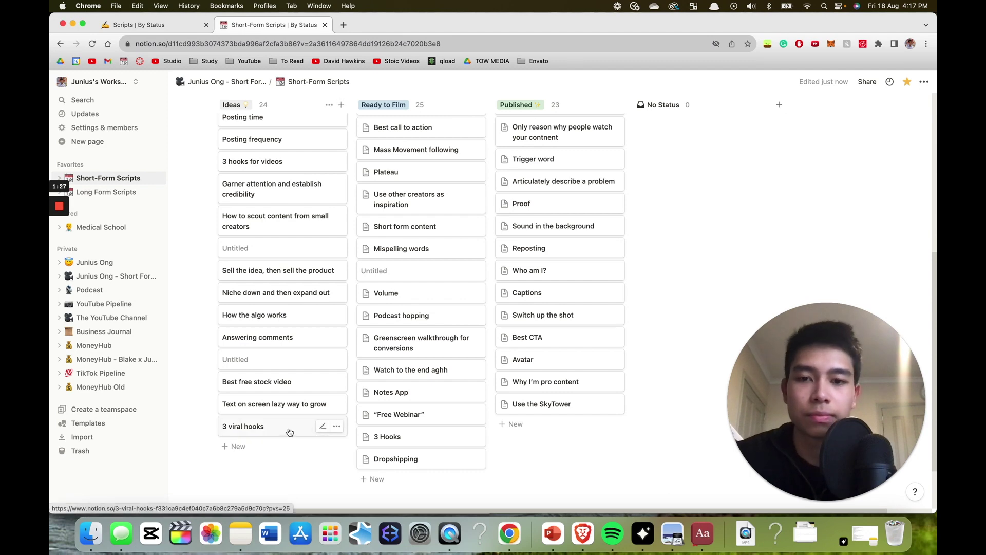
pyautogui.scroll(2, 290, 431)
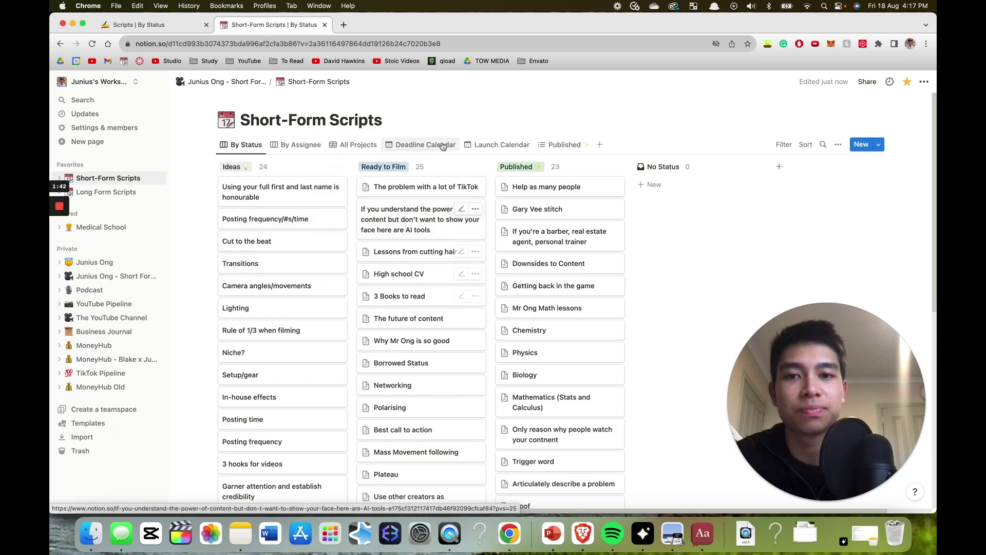
pyautogui.click(437, 186)
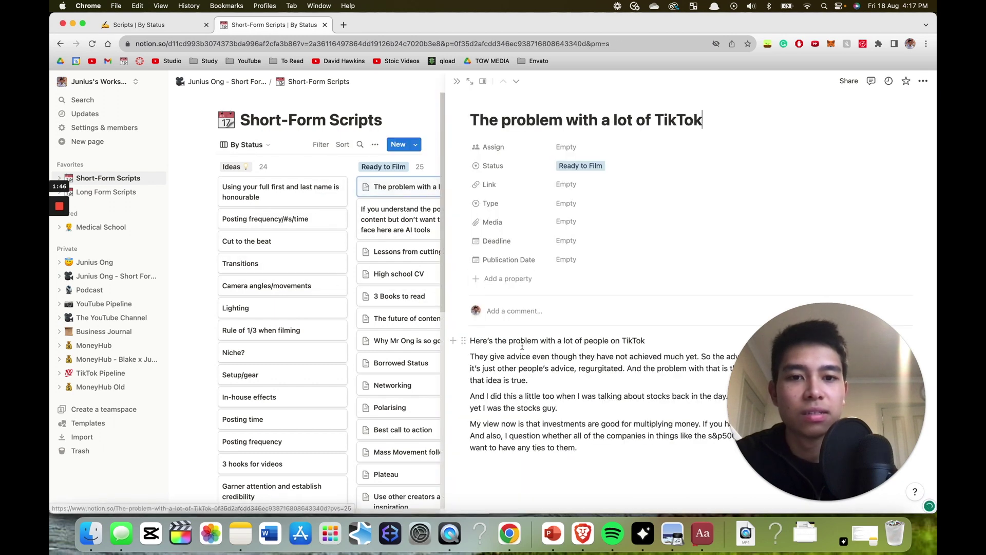
pyautogui.click(422, 165)
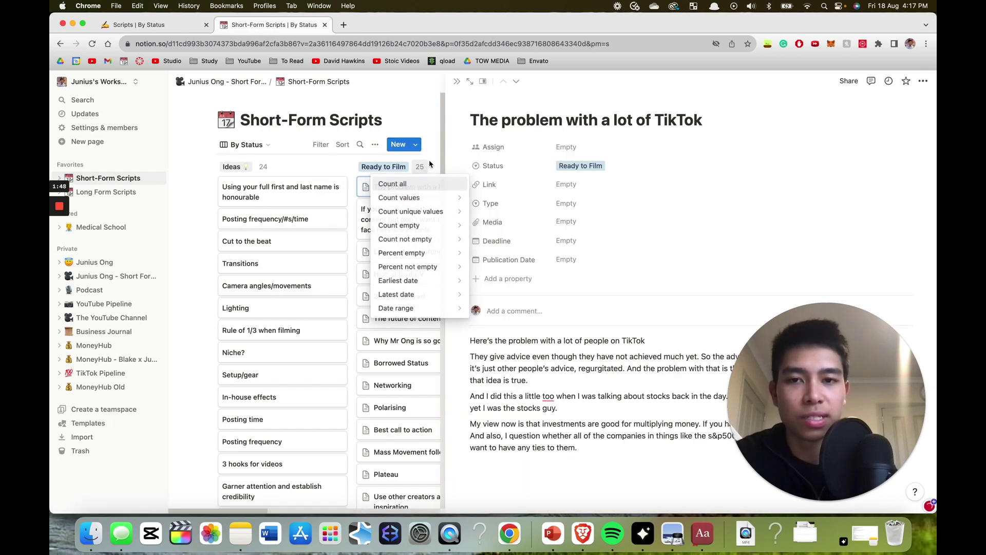
pyautogui.click(454, 93)
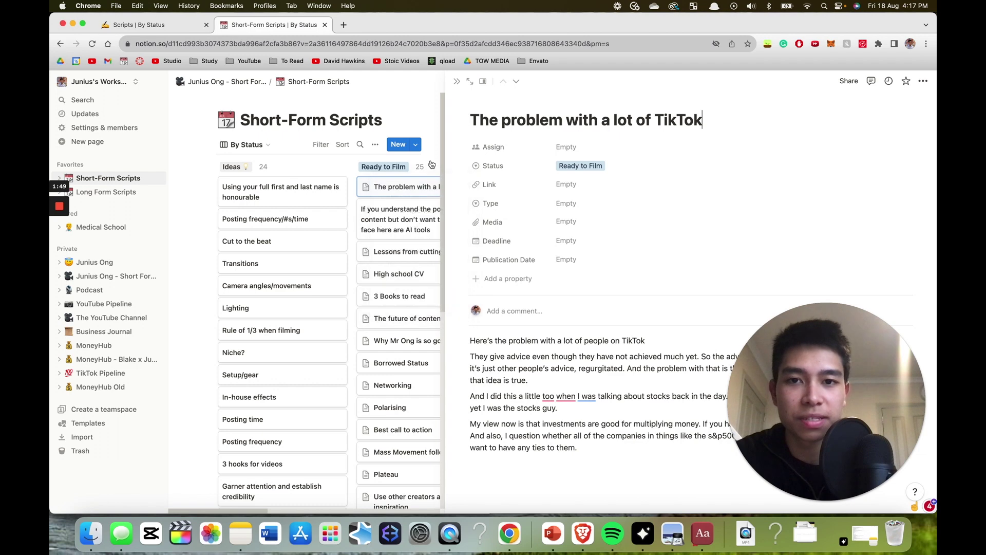
pyautogui.click(457, 81)
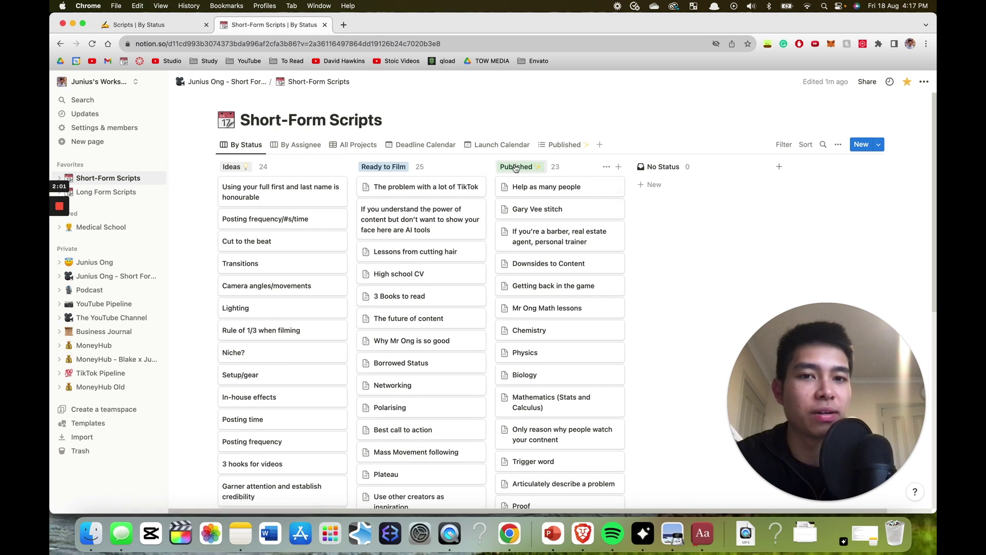
# Drag the TikTok card into Published and back, then open the MoneyHub Old page
pyautogui.moveTo(472, 187); pyautogui.dragTo(440, 183)
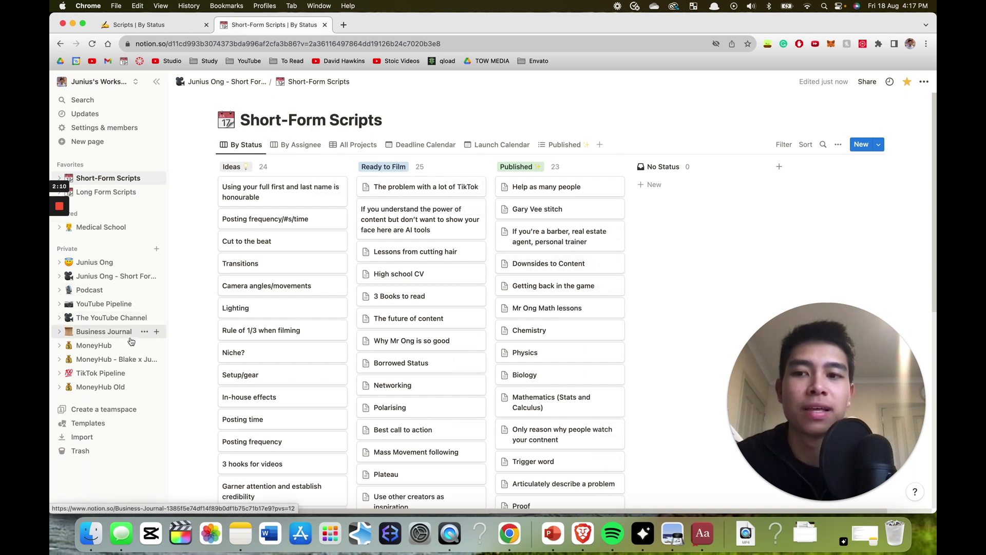
pyautogui.click(128, 392)
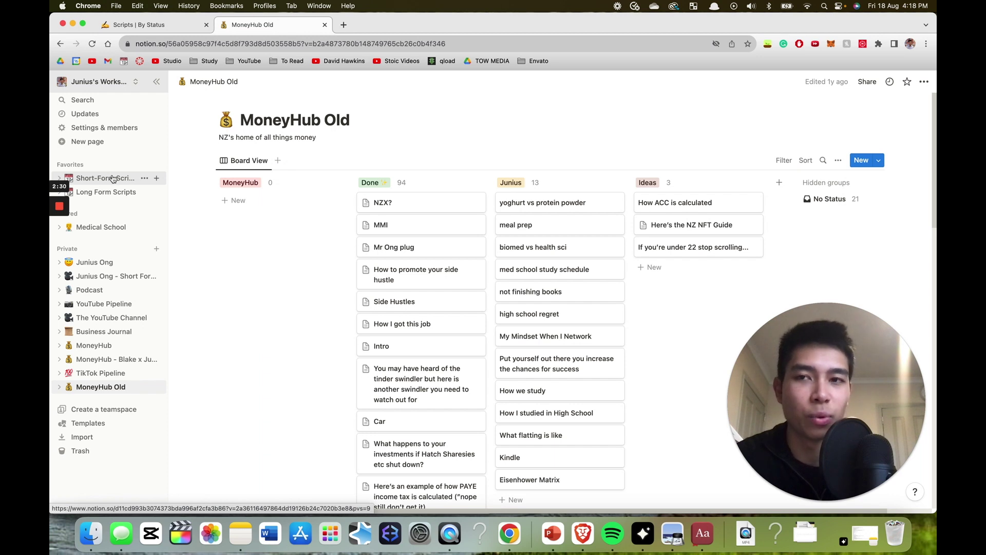
# Copy the Scripts template's public link from the Templates page into a new tab
pyautogui.click(139, 24)
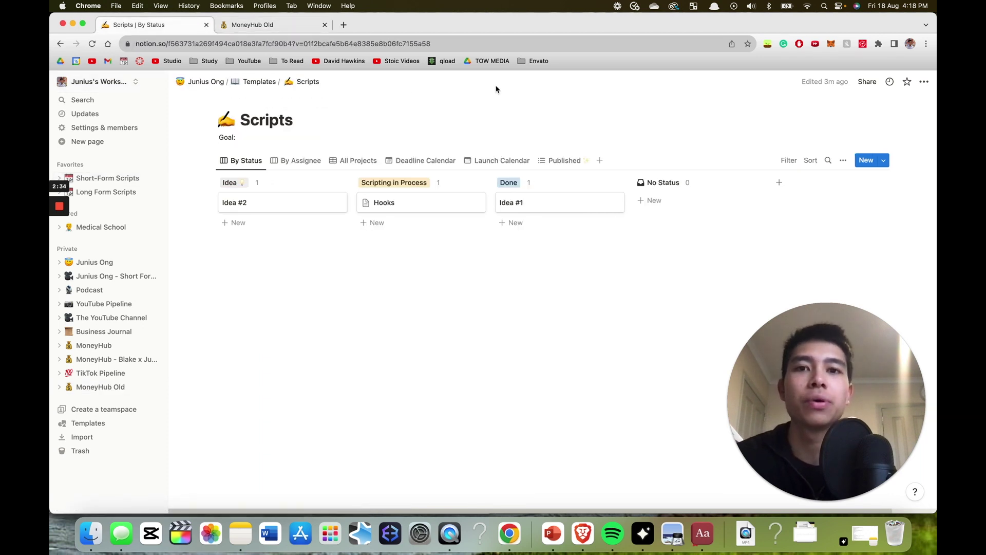
pyautogui.click(259, 81)
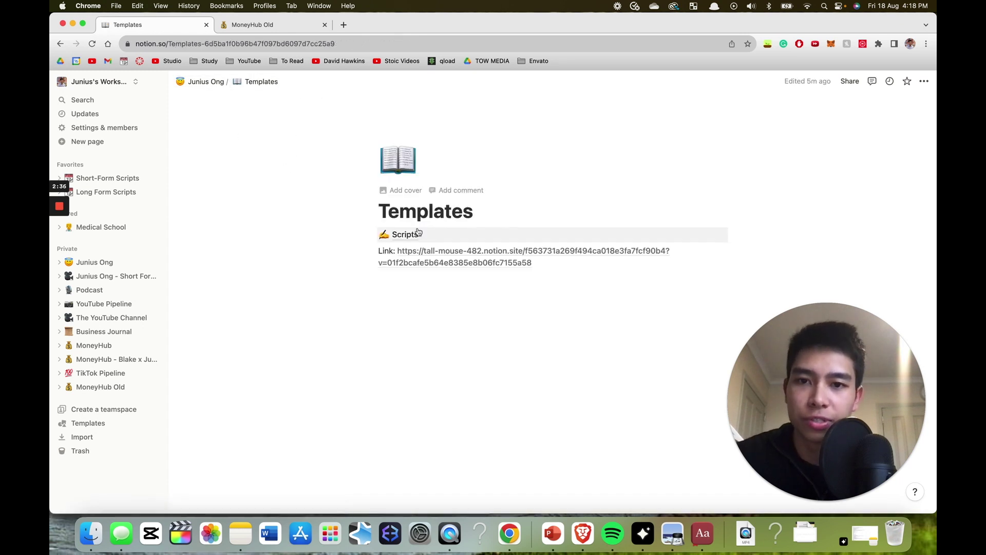
pyautogui.moveTo(533, 263); pyautogui.dragTo(399, 255)
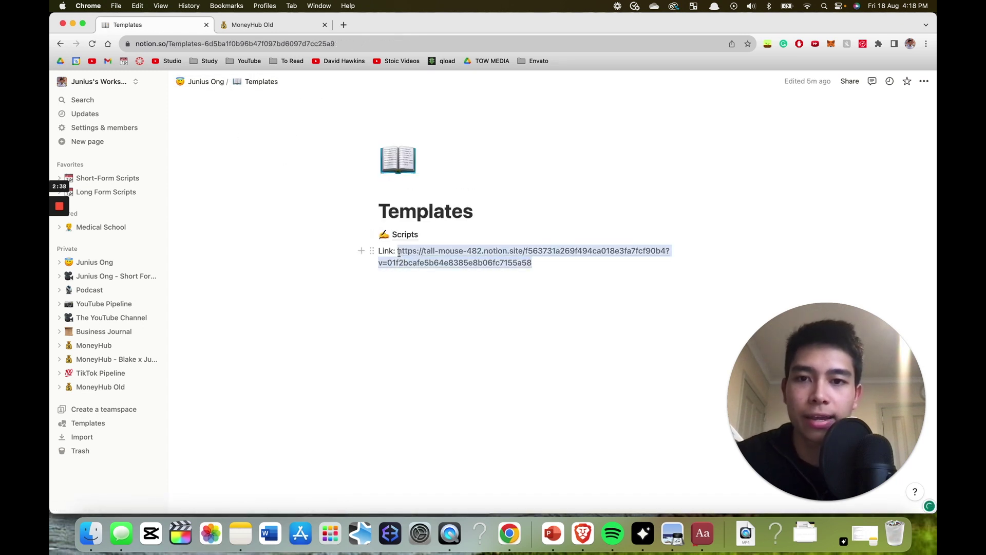
pyautogui.press('super+c')
pyautogui.click(343, 24)
# Paste the public Scripts template link as the address and load the page
pyautogui.press('super+v')
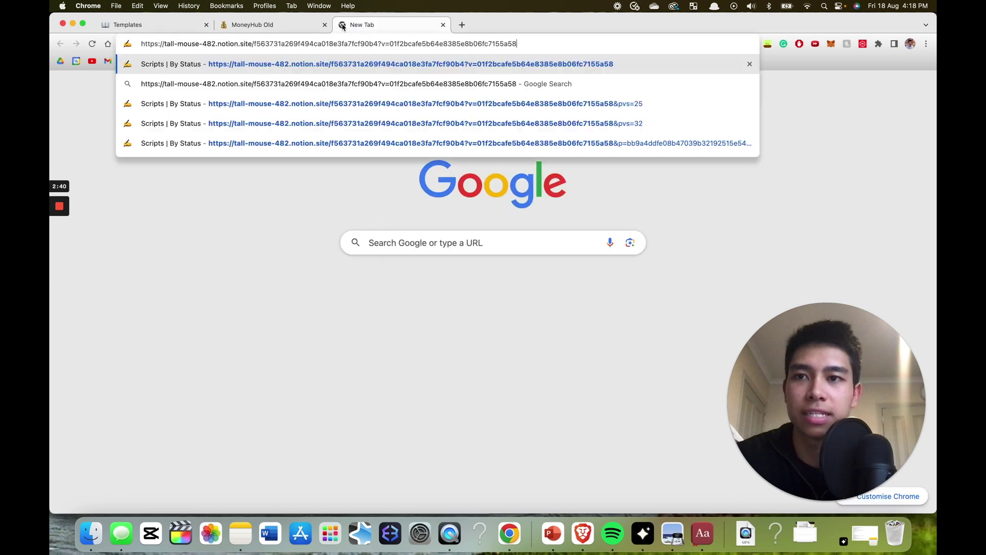
pyautogui.press('Return')
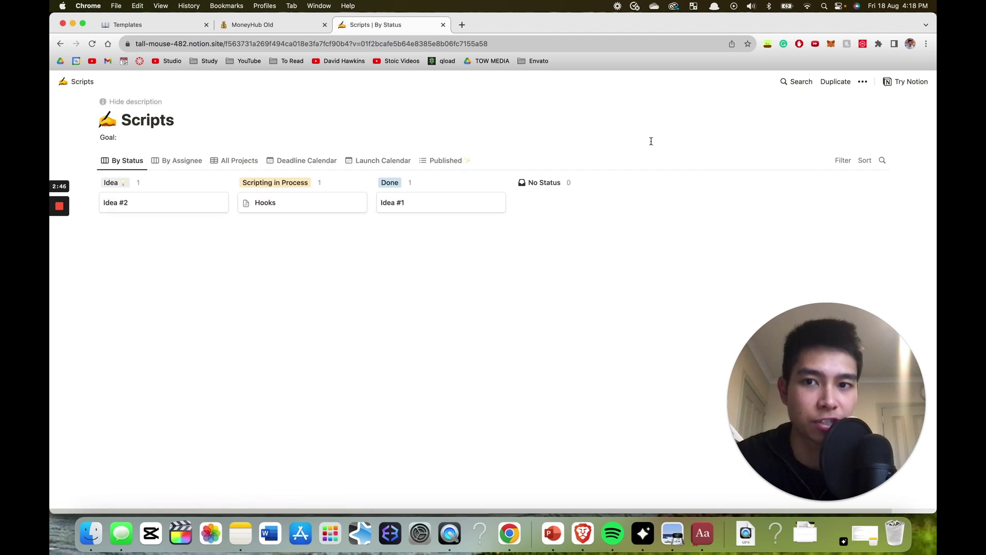
pyautogui.click(315, 204)
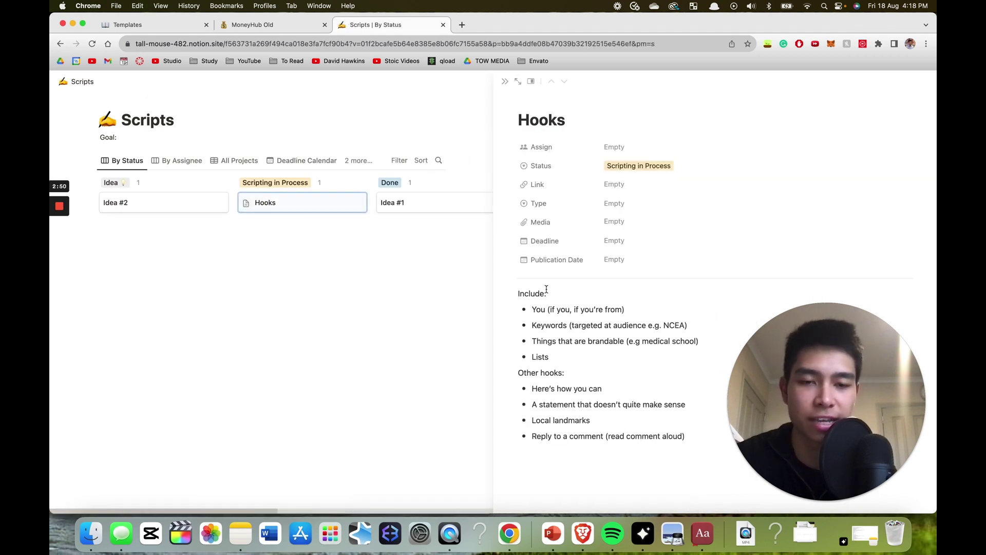
pyautogui.doubleClick(541, 312)
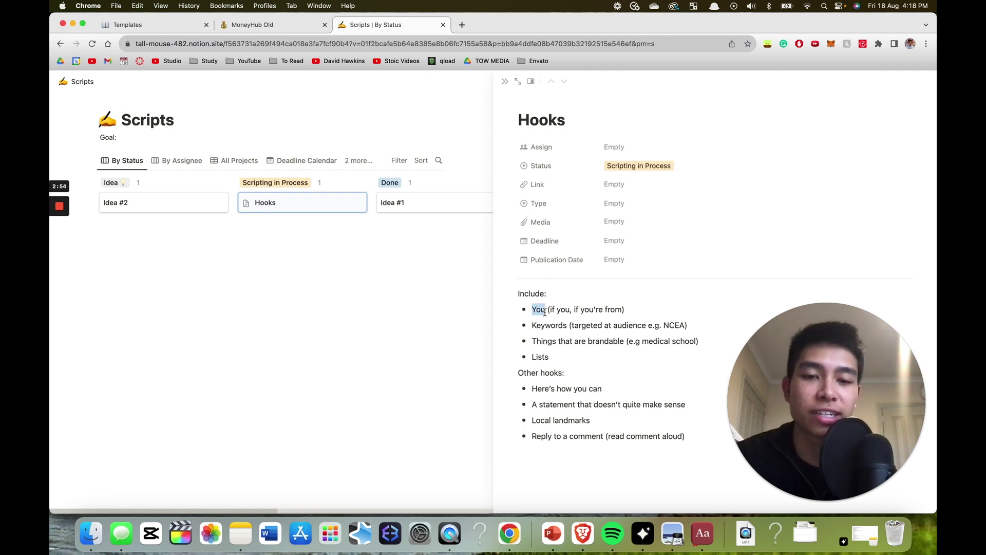
pyautogui.click(544, 313)
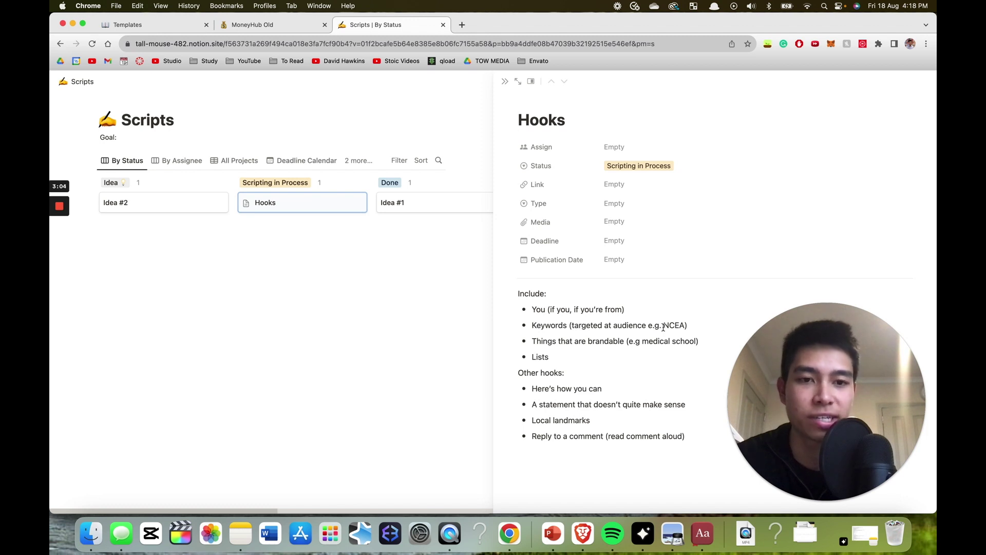
pyautogui.moveTo(663, 327); pyautogui.dragTo(683, 326)
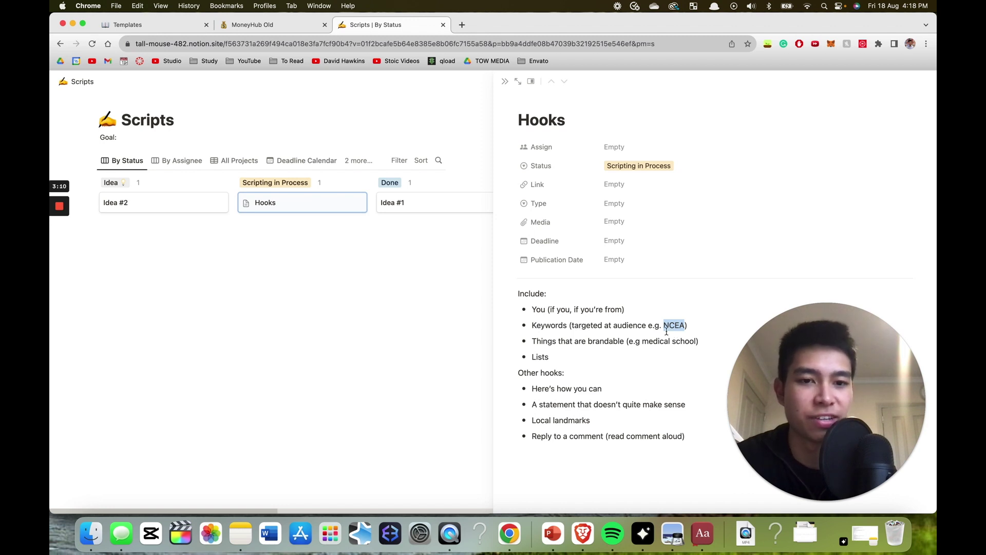
pyautogui.click(645, 343)
pyautogui.moveTo(641, 341); pyautogui.dragTo(699, 343)
pyautogui.click(697, 343)
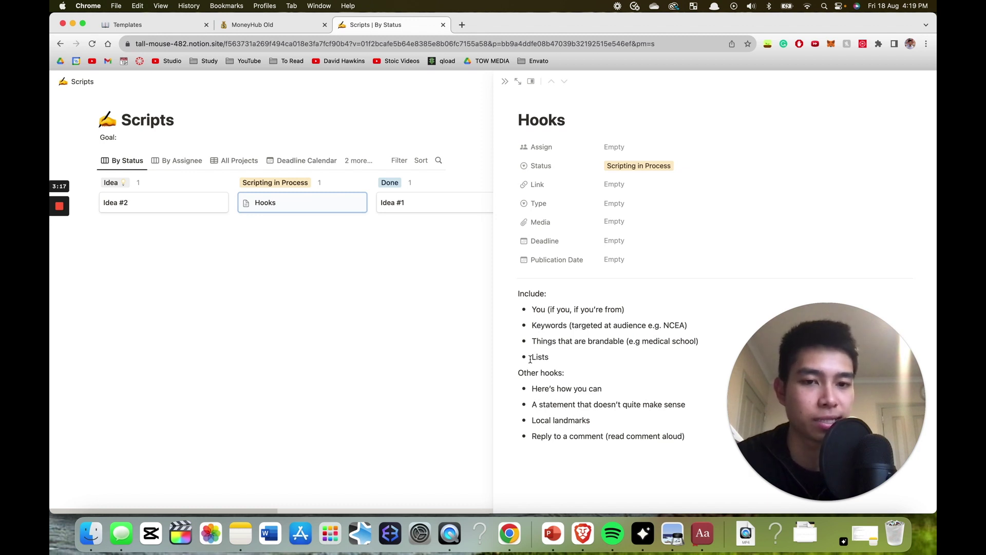
pyautogui.moveTo(530, 359); pyautogui.dragTo(547, 359)
pyautogui.click(548, 359)
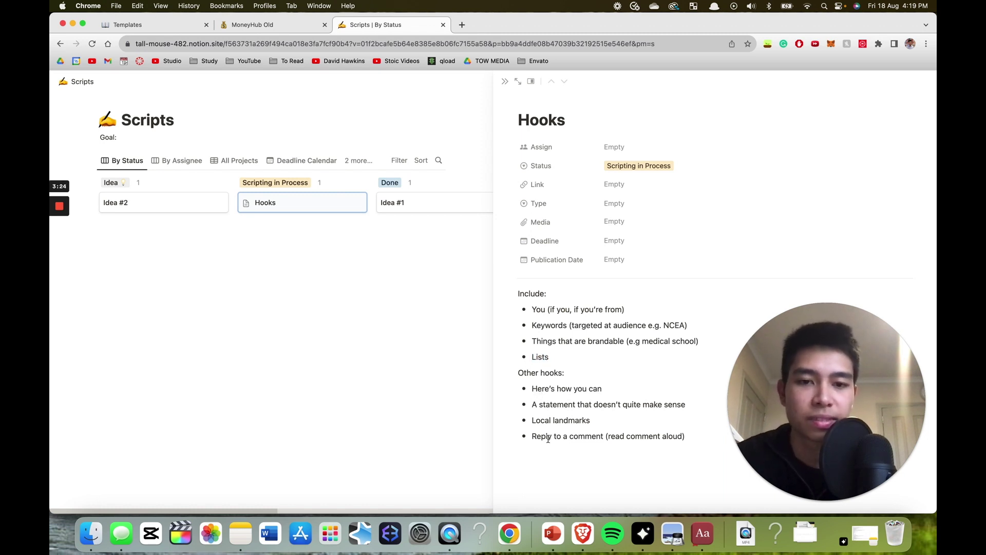
pyautogui.click(449, 330)
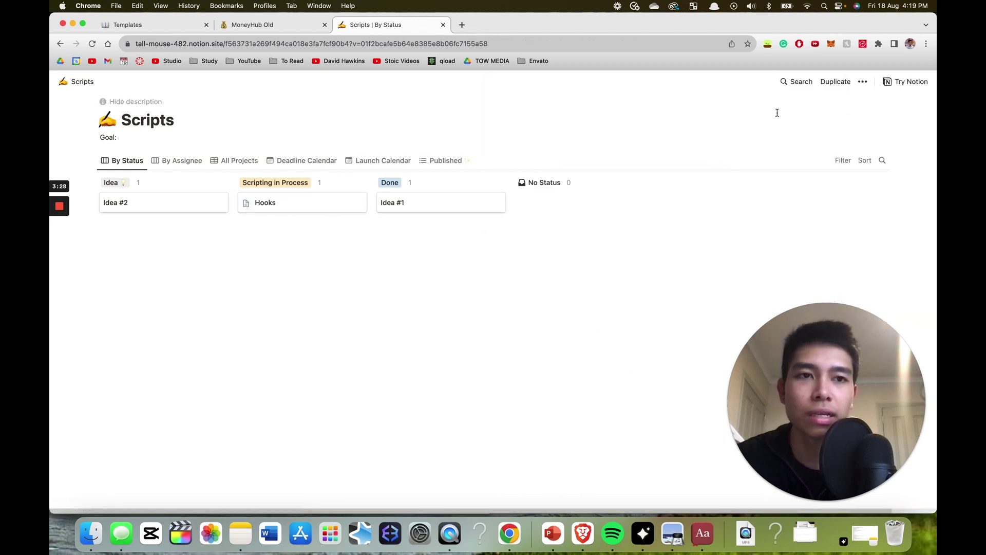
# Start duplicating the public Scripts template
pyautogui.click(829, 86)
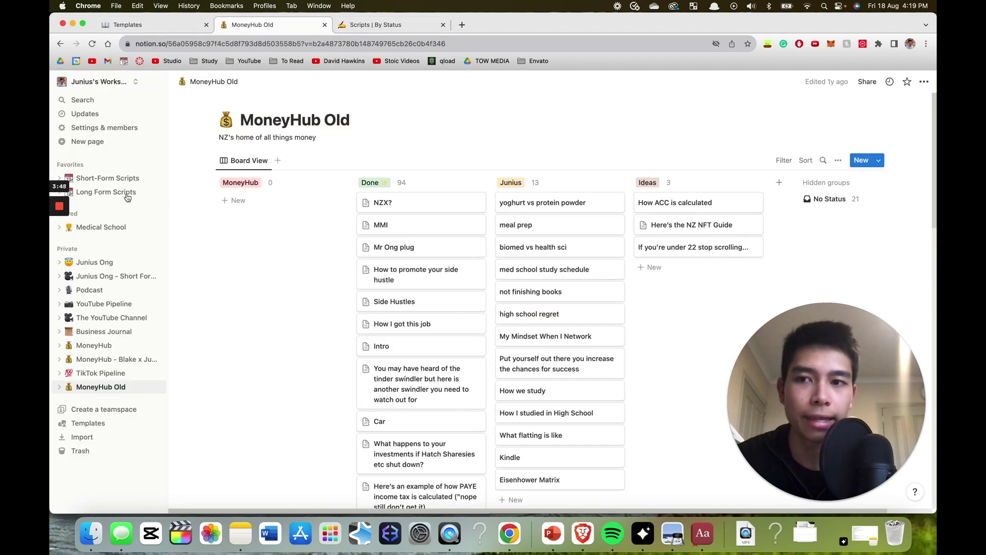
# Open Short-Form Scripts from the Favorites section of the sidebar
pyautogui.click(107, 183)
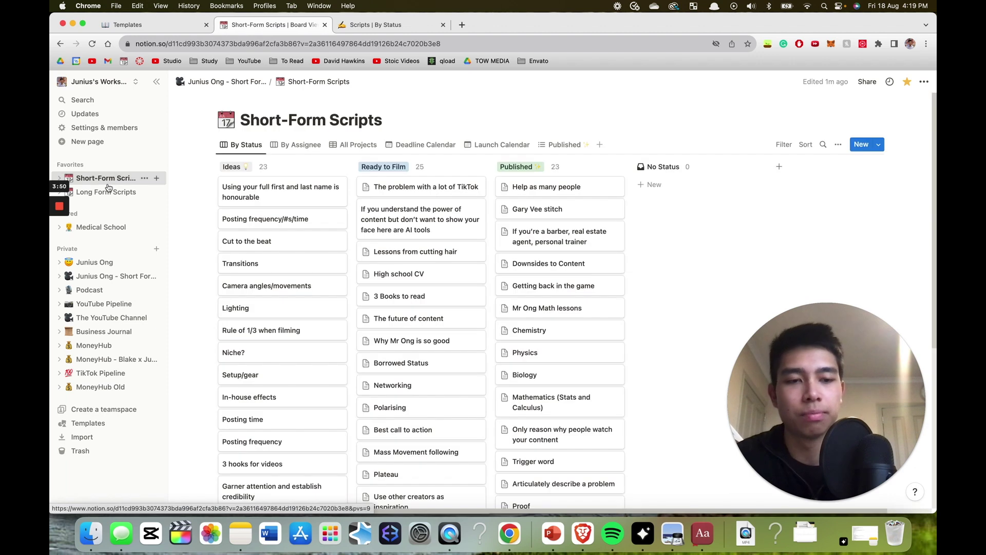